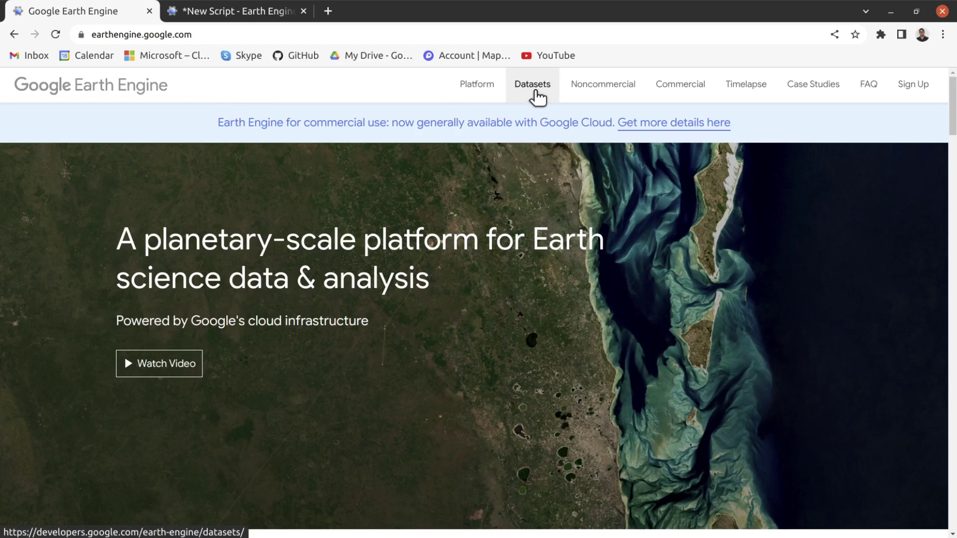
Open the Earth Engine Data Catalog in a new tab and browse its category cards down to Geophysical.
{"action": "left_click", "coordinate": [535, 89]}
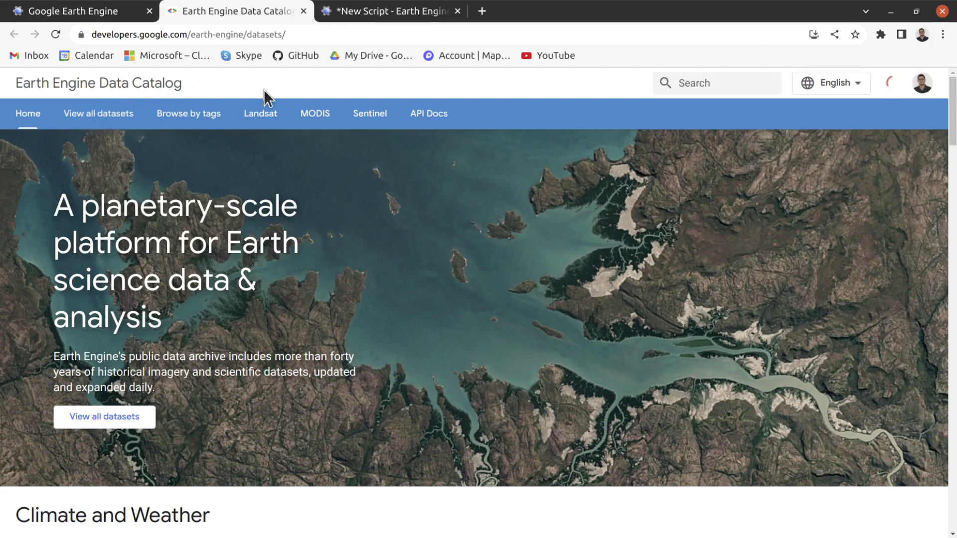
{"action": "scroll", "coordinate": [377, 245], "scroll_direction": "down", "scroll_amount": 5}
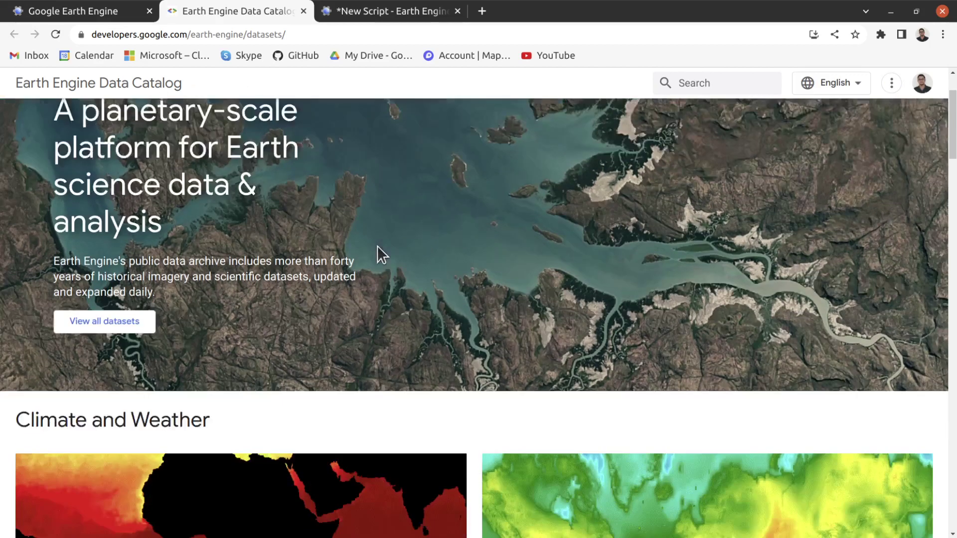
{"action": "scroll", "coordinate": [690, 254], "scroll_direction": "down", "scroll_amount": 4}
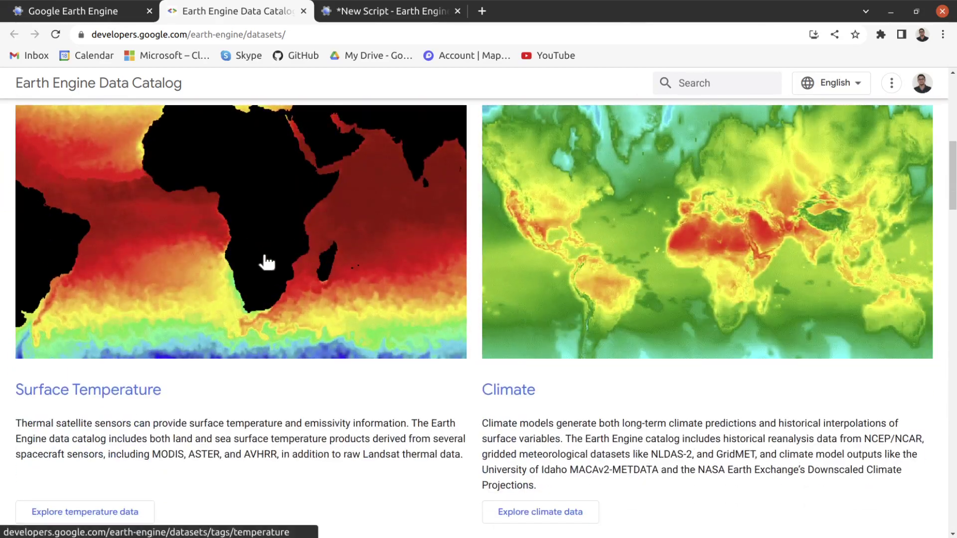
{"action": "scroll", "coordinate": [410, 316], "scroll_direction": "down", "scroll_amount": 4}
{"action": "scroll", "coordinate": [526, 294], "scroll_direction": "down", "scroll_amount": 4}
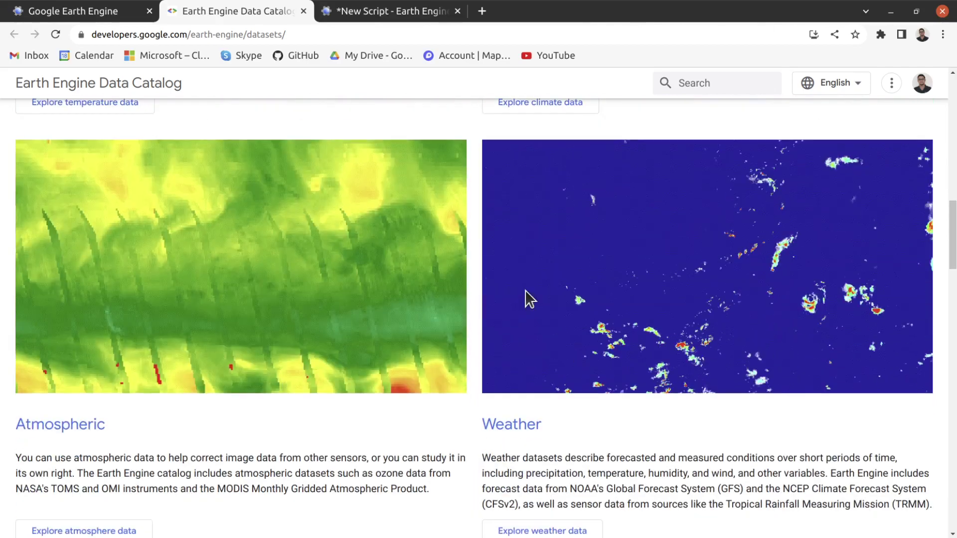
{"action": "scroll", "coordinate": [317, 375], "scroll_direction": "down", "scroll_amount": 4}
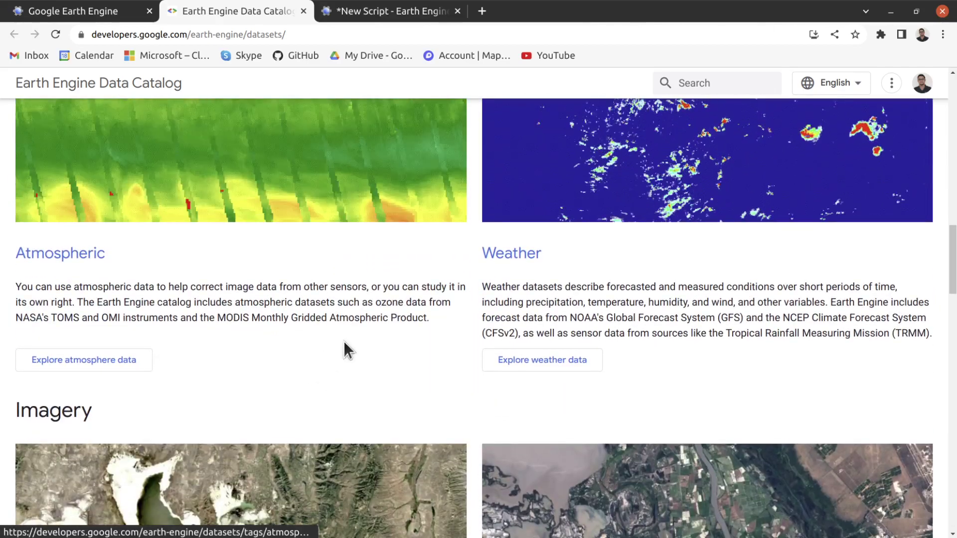
{"action": "scroll", "coordinate": [343, 341], "scroll_direction": "down", "scroll_amount": 8}
{"action": "scroll", "coordinate": [314, 307], "scroll_direction": "down", "scroll_amount": 1}
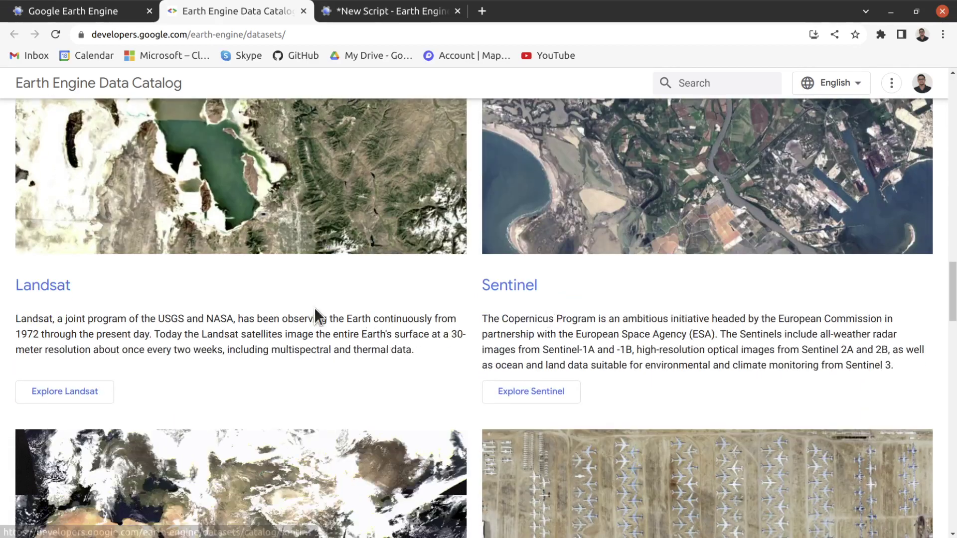
{"action": "scroll", "coordinate": [314, 309], "scroll_direction": "up", "scroll_amount": 1}
{"action": "scroll", "coordinate": [598, 249], "scroll_direction": "down", "scroll_amount": 8}
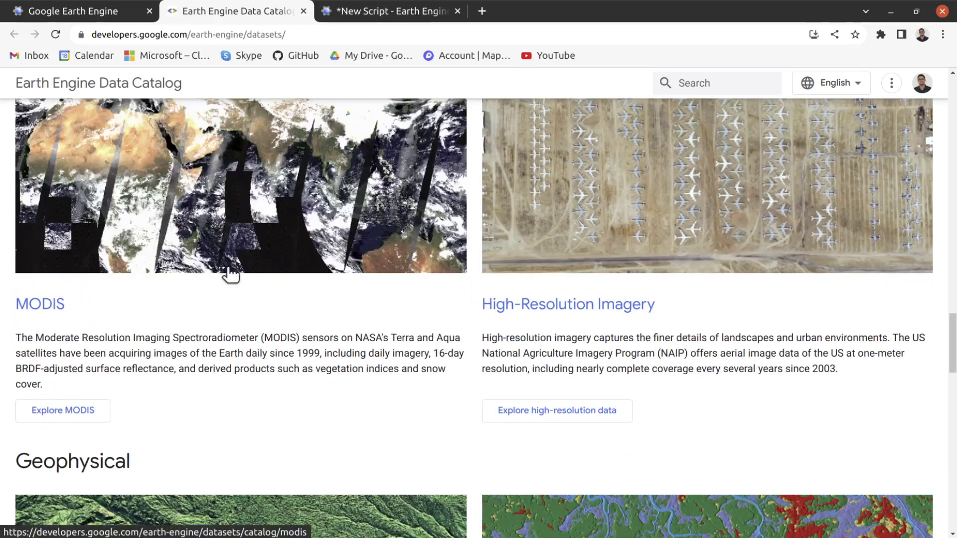
{"action": "scroll", "coordinate": [133, 262], "scroll_direction": "down", "scroll_amount": 5}
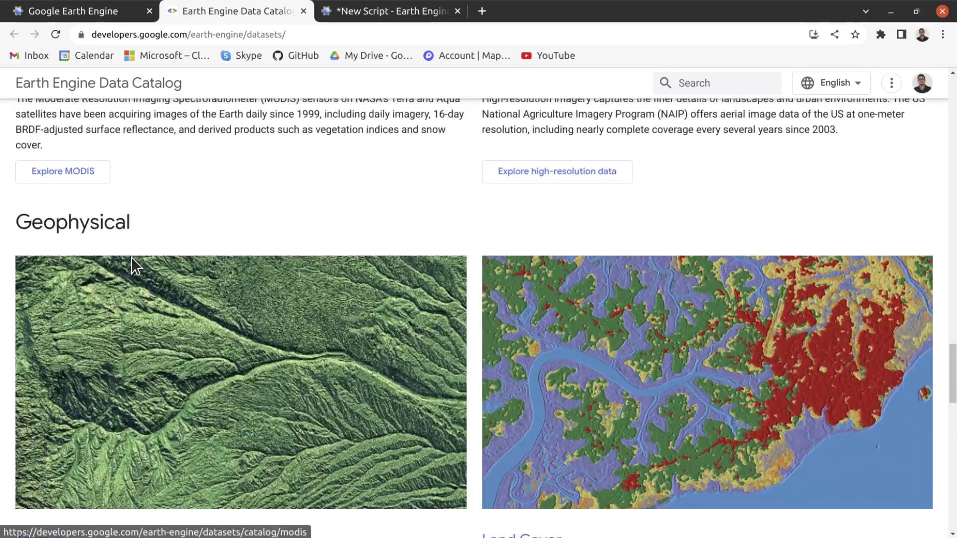
{"action": "scroll", "coordinate": [269, 270], "scroll_direction": "down", "scroll_amount": 5}
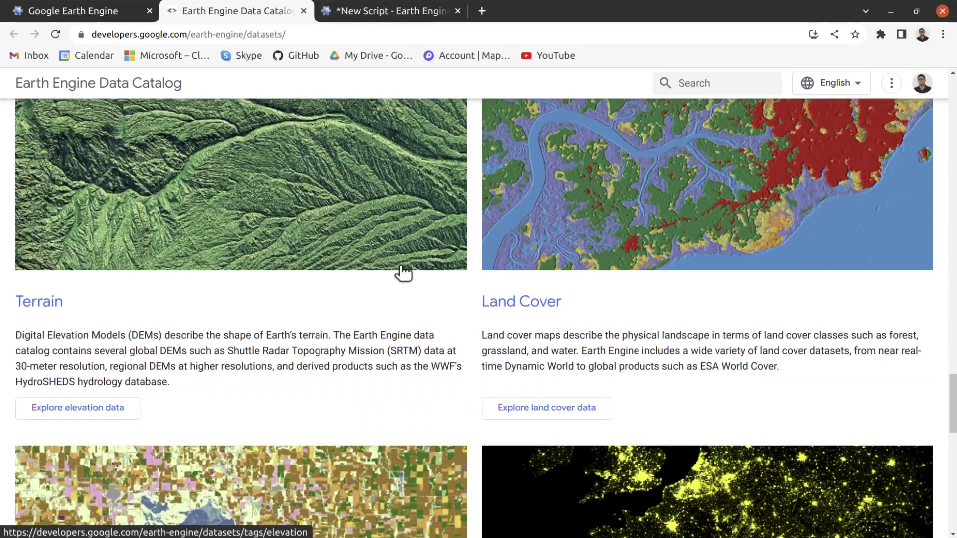
Return to the top of the catalog, where Climate and Weather lists Surface Temperature and Climate.
{"action": "scroll", "coordinate": [298, 248], "scroll_direction": "up", "scroll_amount": 1}
{"action": "scroll", "coordinate": [298, 247], "scroll_direction": "up", "scroll_amount": 15}
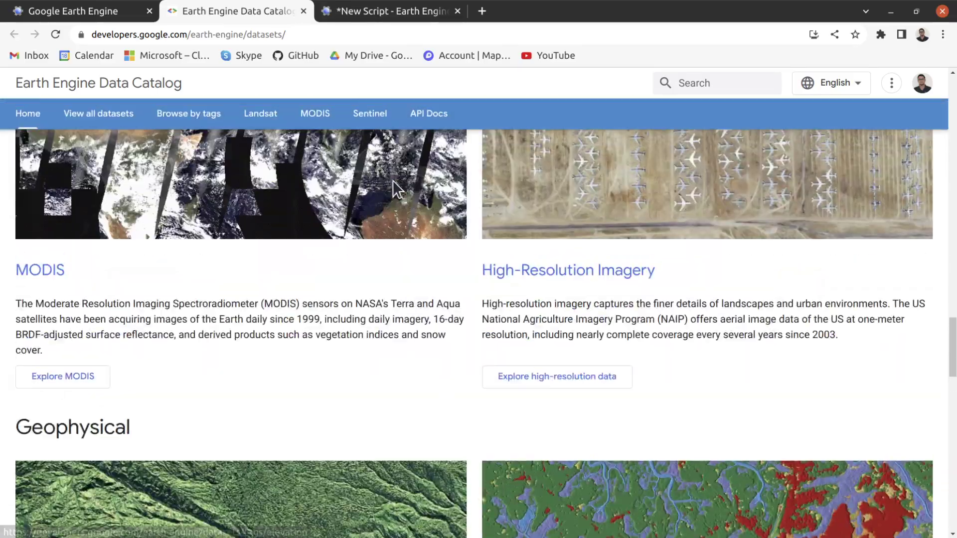
{"action": "scroll", "coordinate": [328, 238], "scroll_direction": "up", "scroll_amount": 10}
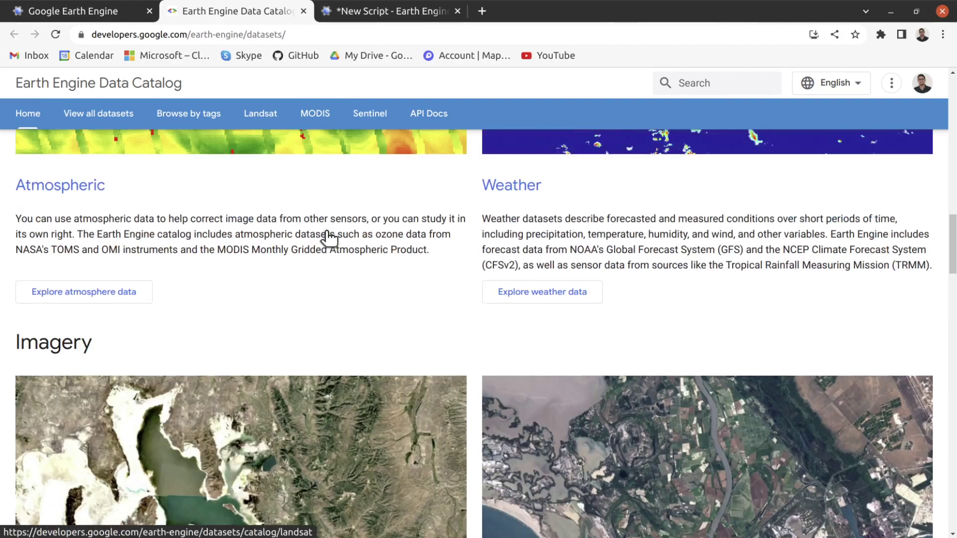
{"action": "scroll", "coordinate": [328, 238], "scroll_direction": "up", "scroll_amount": 1}
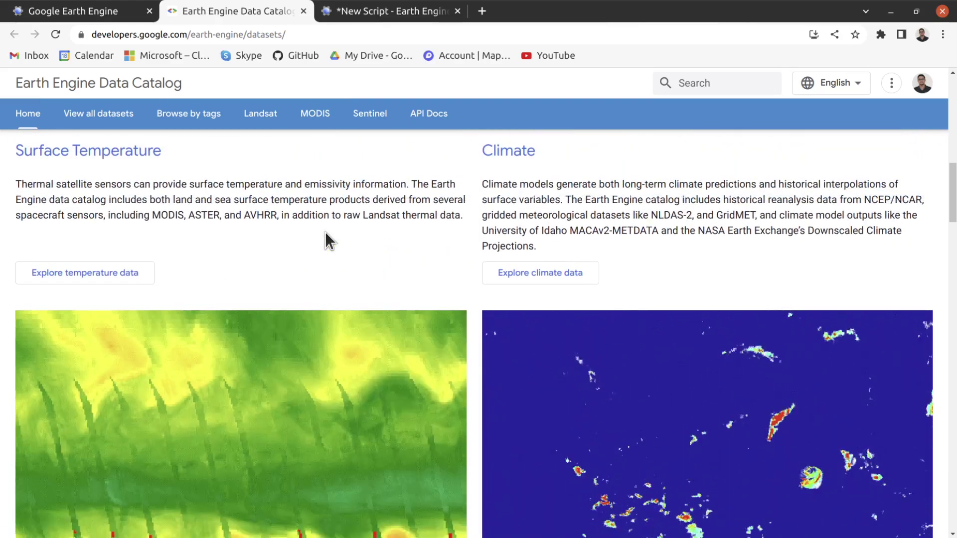
{"action": "scroll", "coordinate": [325, 233], "scroll_direction": "up", "scroll_amount": 4}
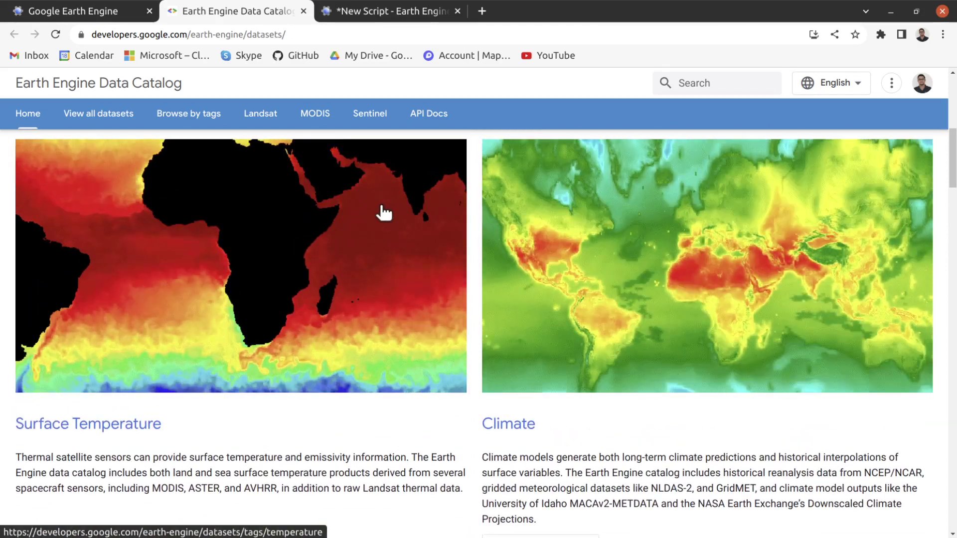
{"action": "scroll", "coordinate": [384, 212], "scroll_direction": "up", "scroll_amount": 2}
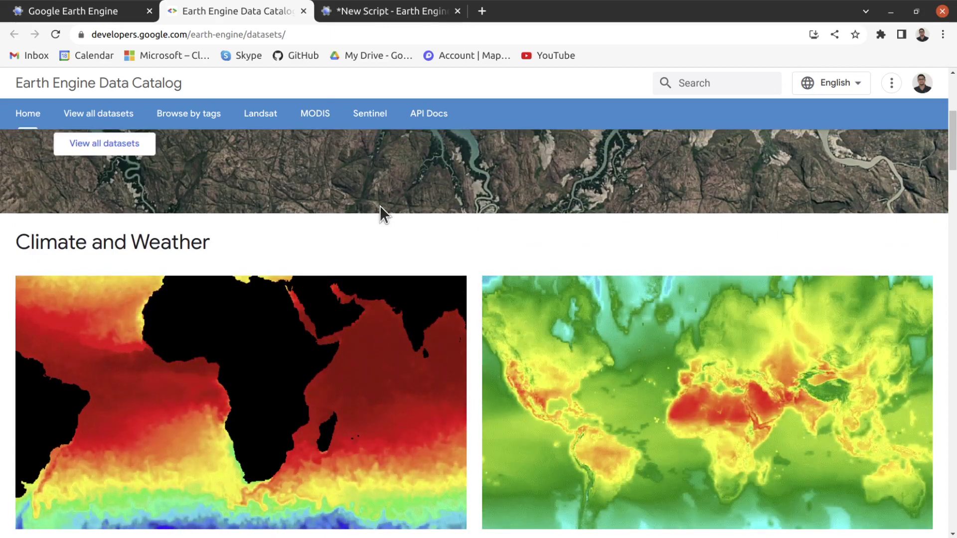
{"action": "scroll", "coordinate": [379, 212], "scroll_direction": "up", "scroll_amount": 4}
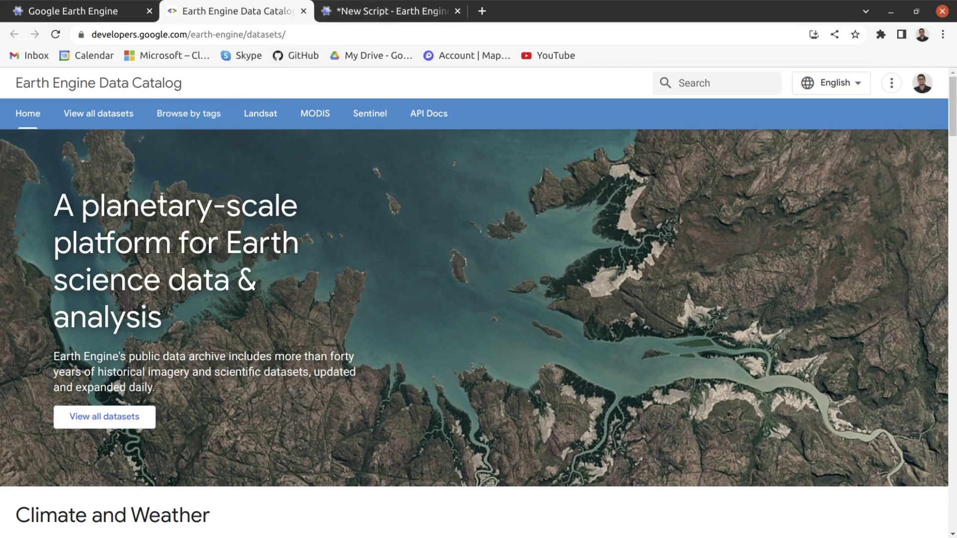
Check the homepage's Platform > Code Editor entry, then go back to the empty new script.
{"action": "left_click", "coordinate": [362, 10]}
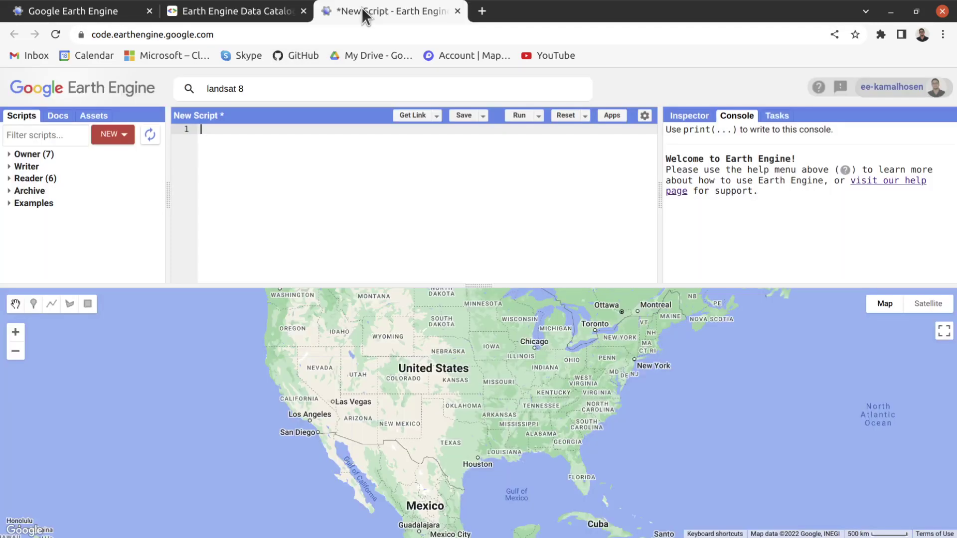
{"action": "left_click", "coordinate": [88, 13]}
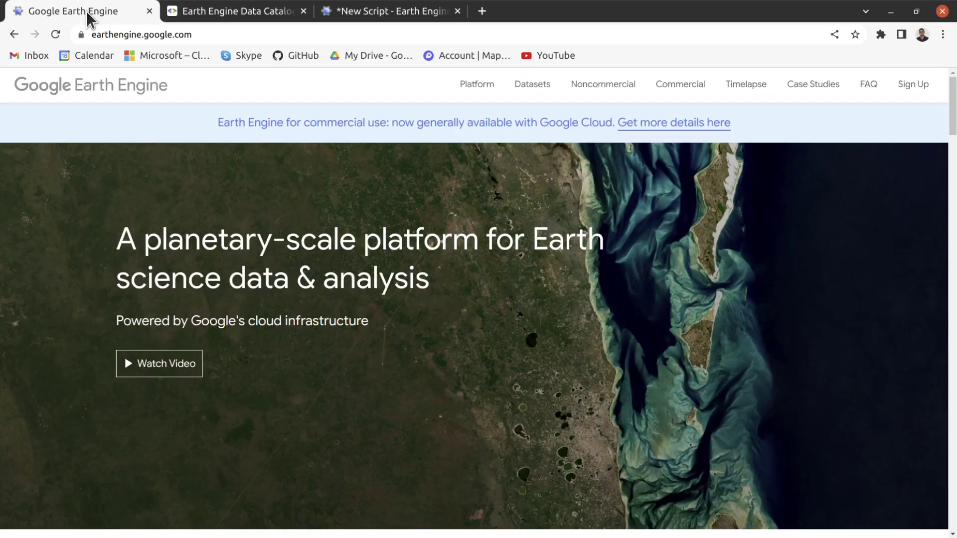
{"action": "mouse_move", "coordinate": [470, 88]}
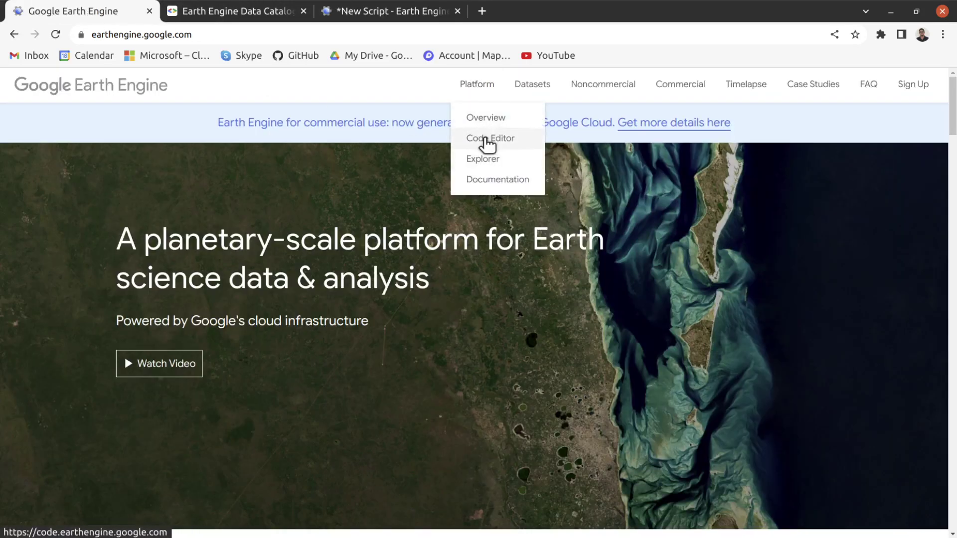
{"action": "left_click", "coordinate": [384, 11]}
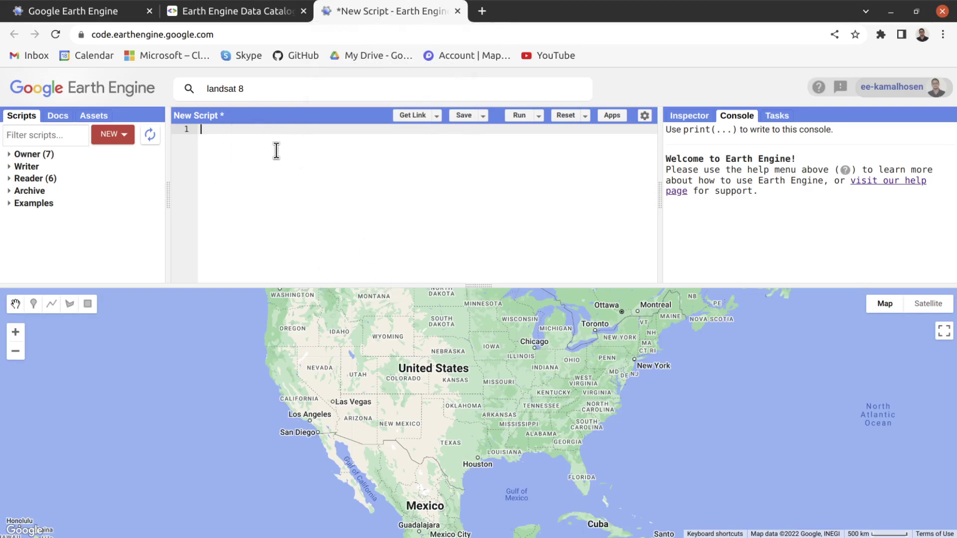
Replace the search bar text with 'landsat 8' and run the search to list all matches.
{"action": "type", "text": "8"}
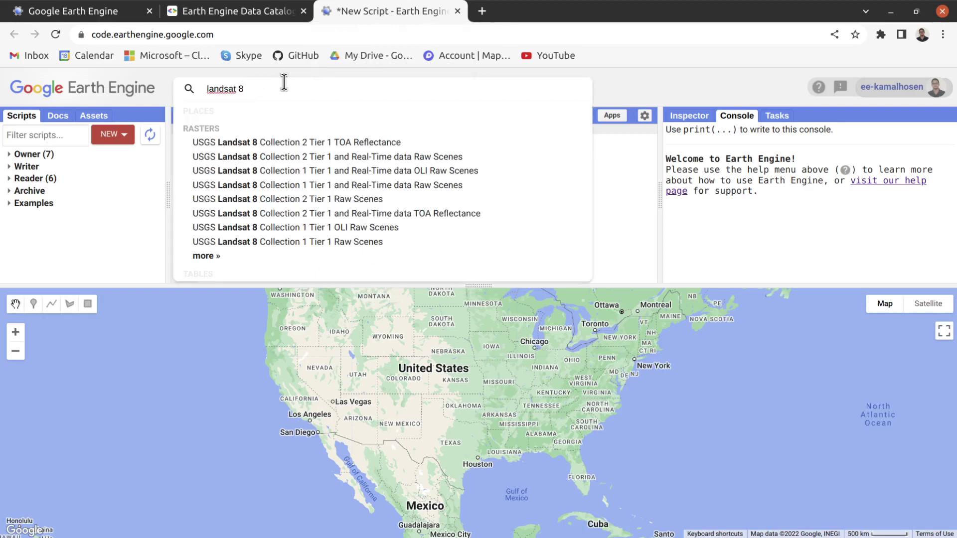
{"action": "left_click", "coordinate": [201, 89]}
{"action": "left_click_drag", "start_coordinate": [262, 89], "coordinate": [203, 89]}
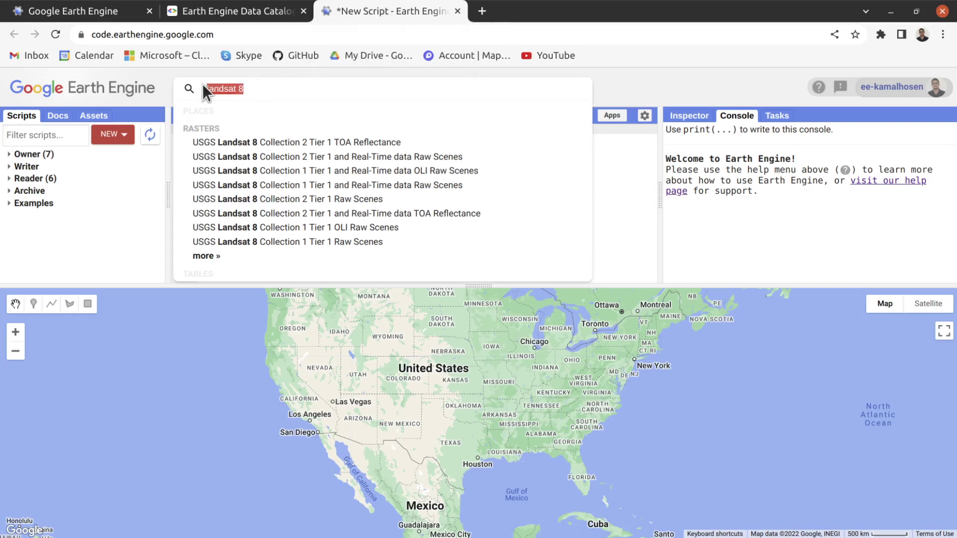
{"action": "left_click", "coordinate": [264, 88]}
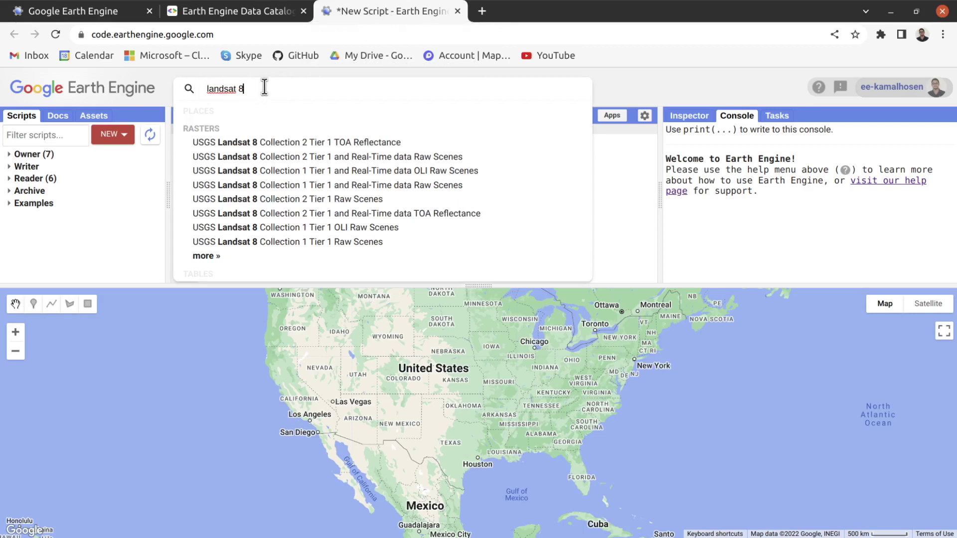
{"action": "left_click_drag", "start_coordinate": [255, 90], "coordinate": [175, 86]}
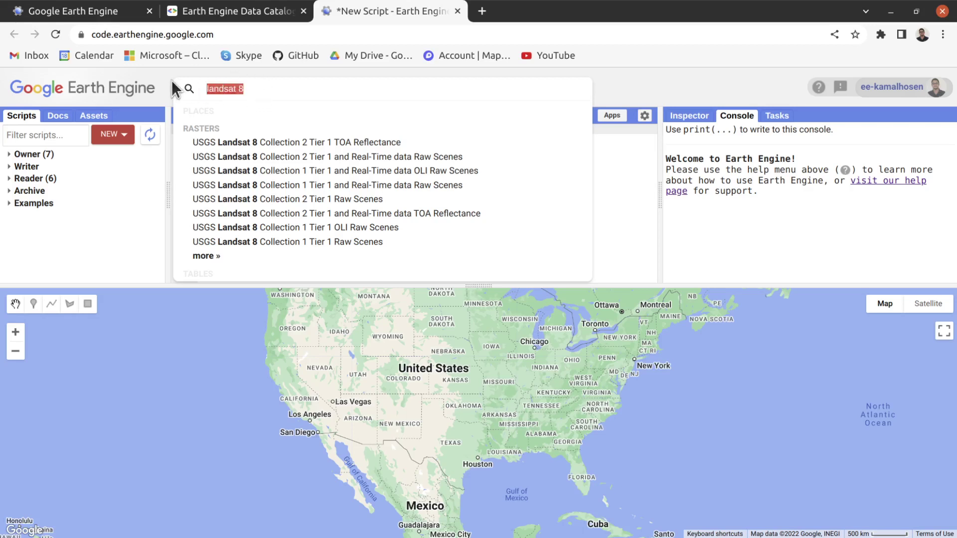
{"action": "key", "text": "BackSpace"}
{"action": "type", "text": "l"}
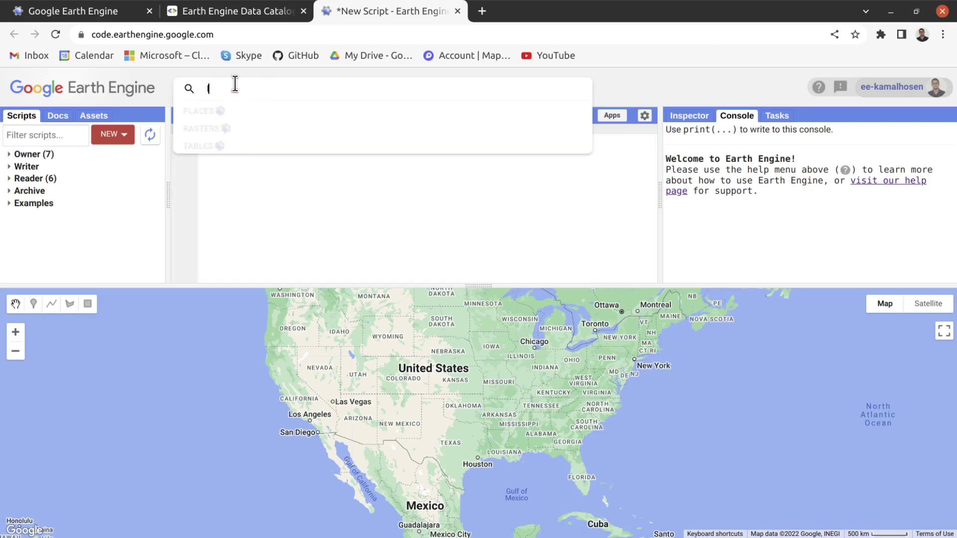
{"action": "type", "text": "andsat 8"}
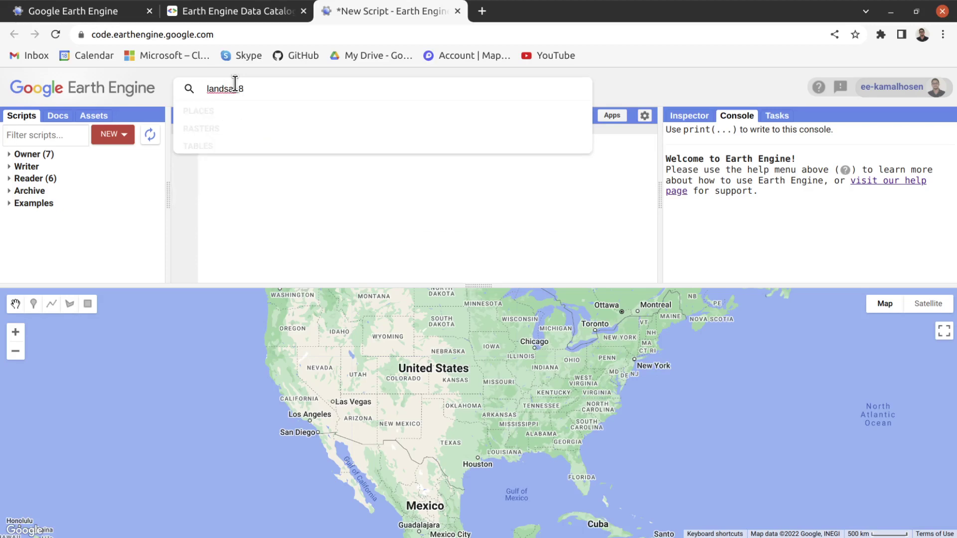
{"action": "key", "text": "Return"}
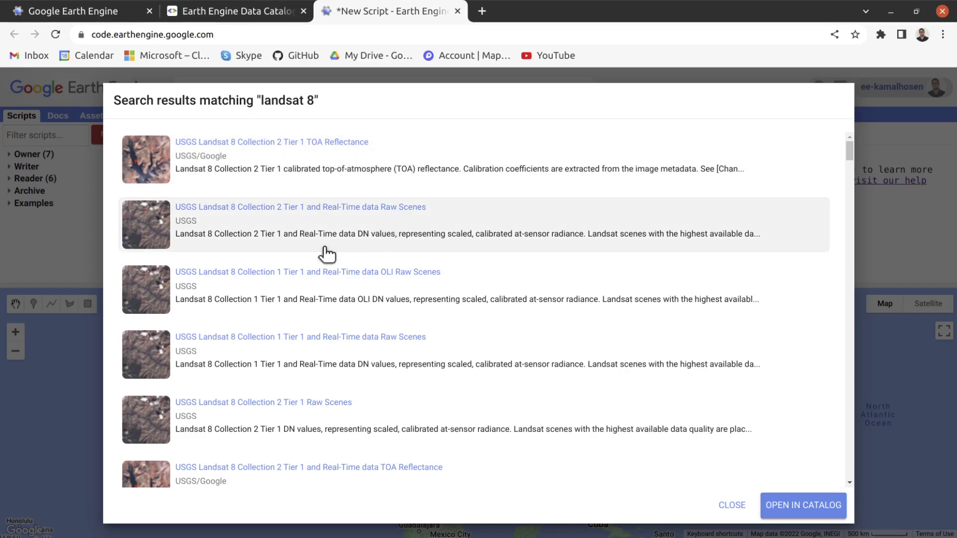
Scroll through the 'landsat 8' search results, ending back at the TOA Reflectance result on top.
{"action": "scroll", "coordinate": [356, 221], "scroll_direction": "down", "scroll_amount": 3}
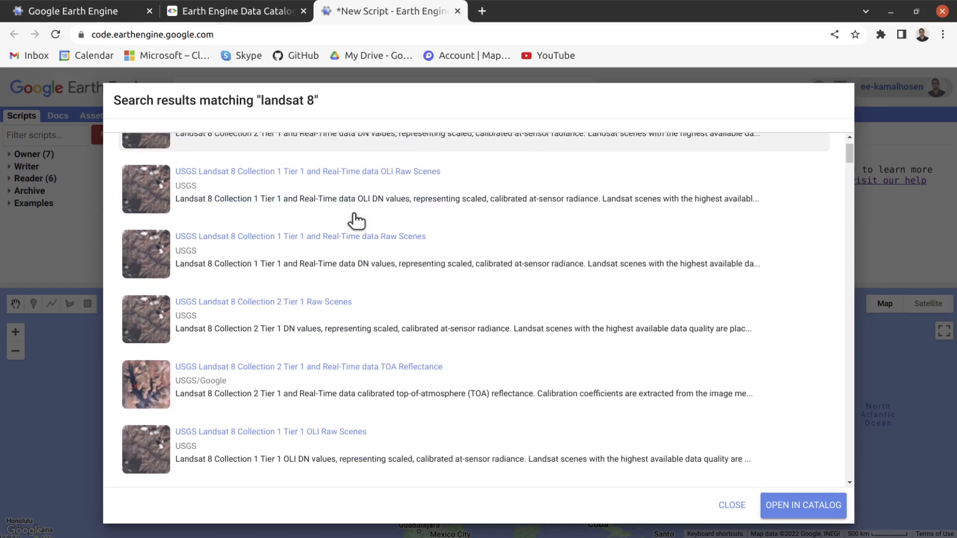
{"action": "scroll", "coordinate": [356, 221], "scroll_direction": "up", "scroll_amount": 3}
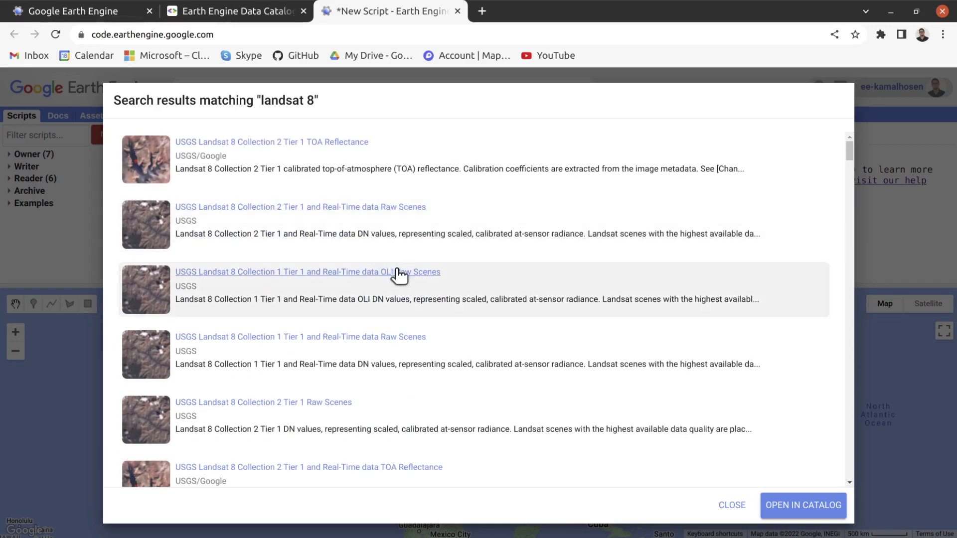
{"action": "scroll", "coordinate": [408, 274], "scroll_direction": "down", "scroll_amount": 3}
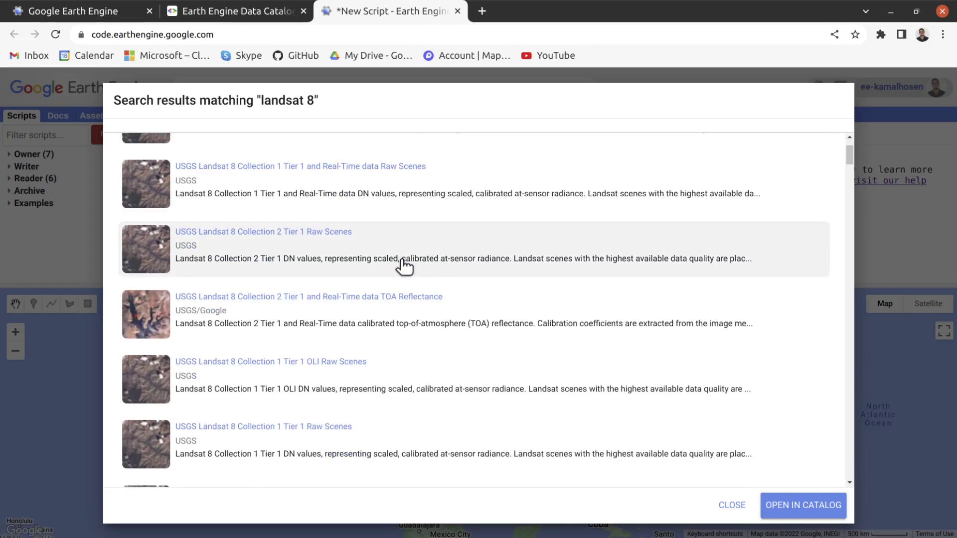
{"action": "scroll", "coordinate": [455, 299], "scroll_direction": "down", "scroll_amount": 5}
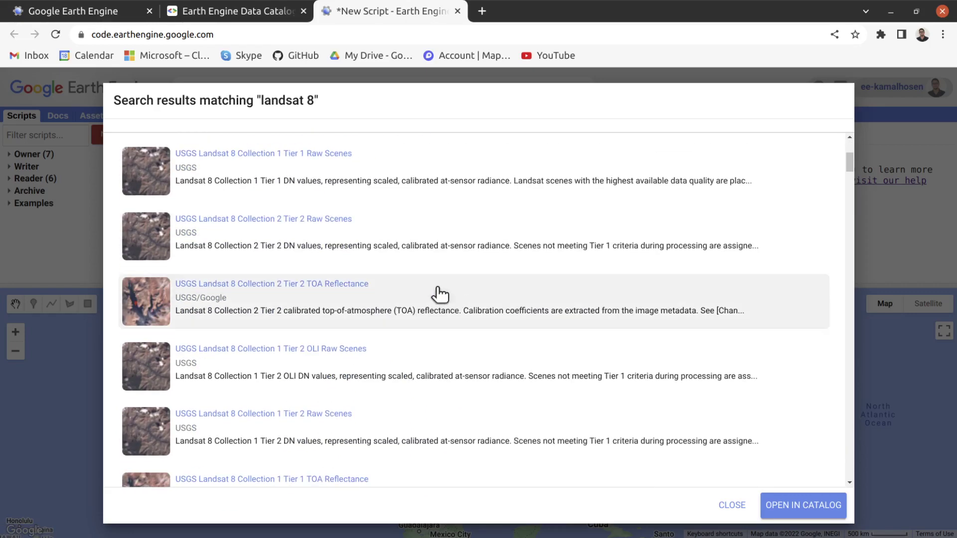
{"action": "scroll", "coordinate": [257, 249], "scroll_direction": "up", "scroll_amount": 4}
{"action": "scroll", "coordinate": [257, 246], "scroll_direction": "up", "scroll_amount": 4}
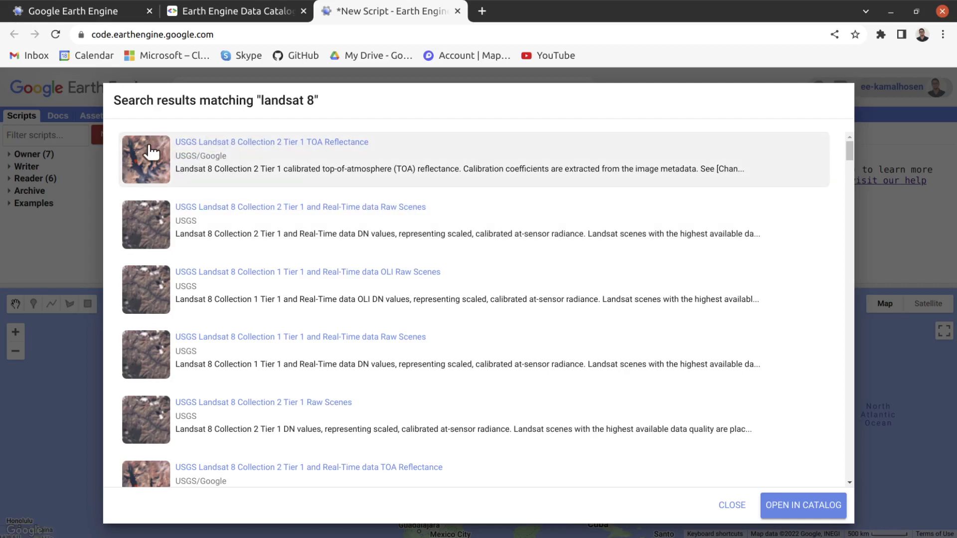
Open the USGS Landsat 8 Collection 2 Tier 1 TOA Reflectance details and view its B1–B8 bands table.
{"action": "left_click", "coordinate": [227, 143]}
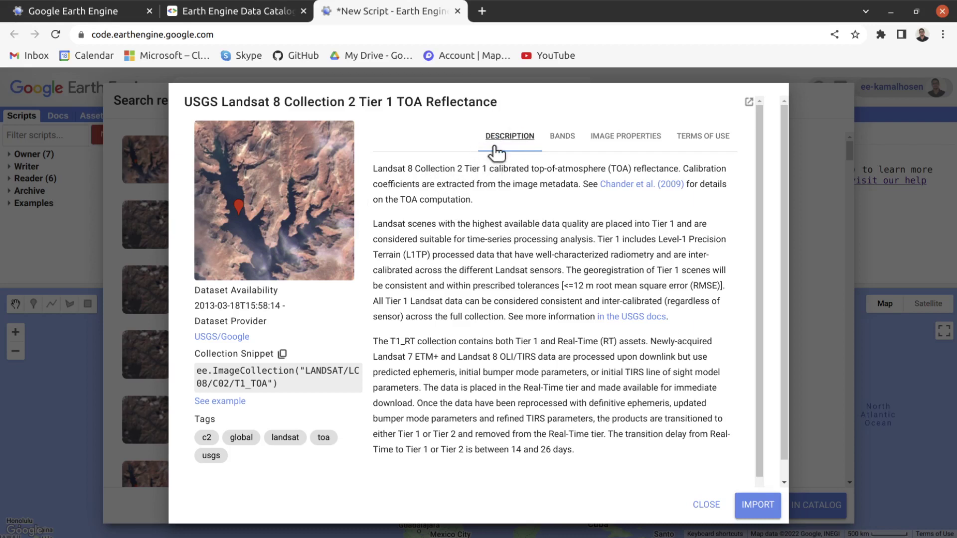
{"action": "left_click", "coordinate": [560, 145]}
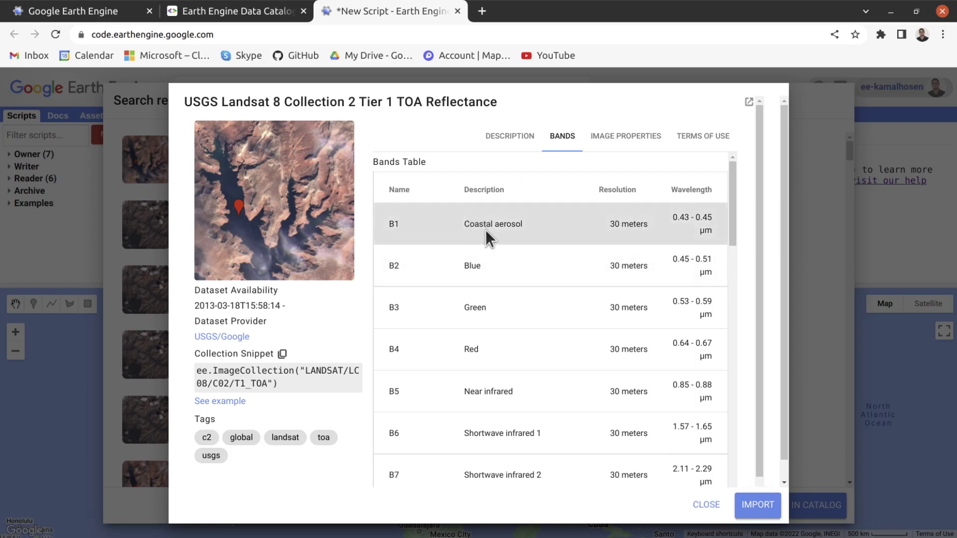
{"action": "scroll", "coordinate": [485, 229], "scroll_direction": "down", "scroll_amount": 2}
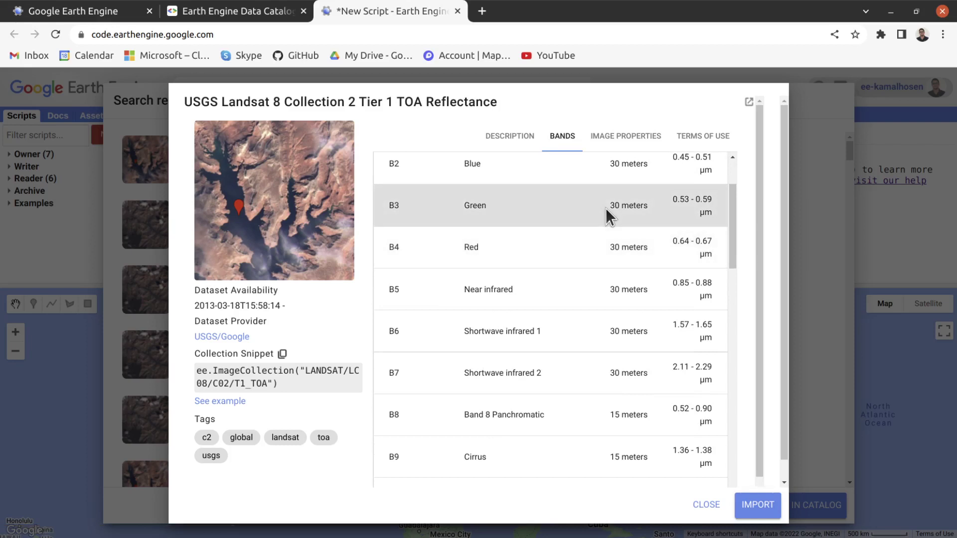
{"action": "scroll", "coordinate": [613, 208], "scroll_direction": "up", "scroll_amount": 2}
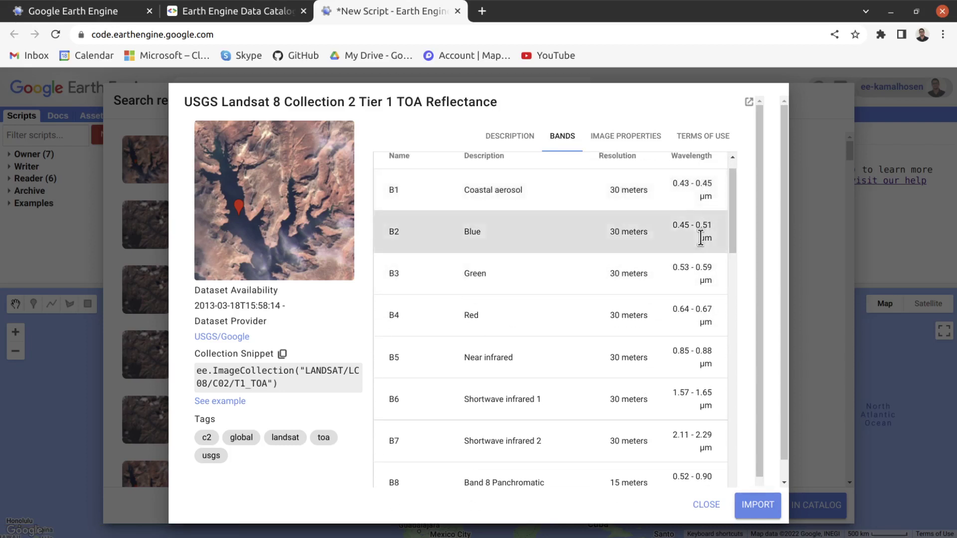
Review the TOA Reflectance image properties table and description, then close the dataset details.
{"action": "left_click", "coordinate": [637, 135]}
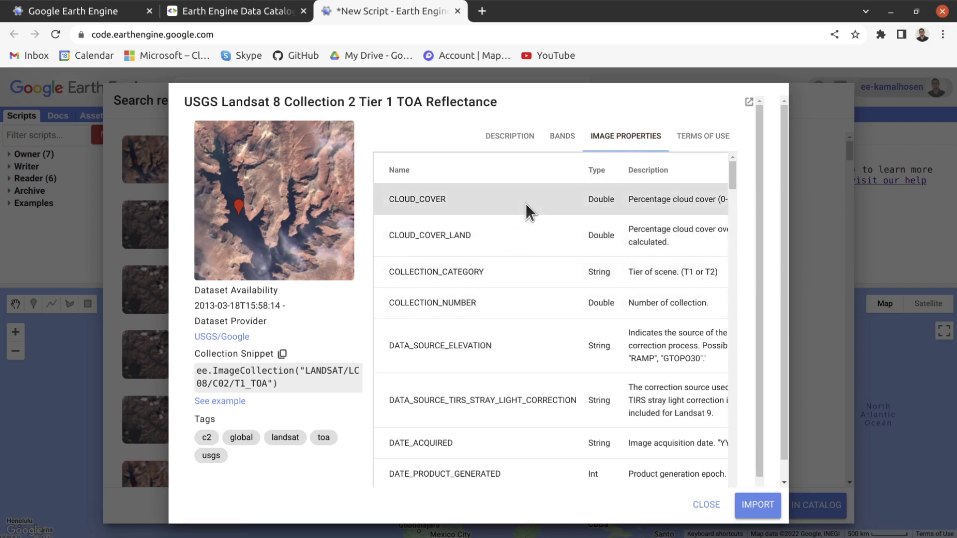
{"action": "scroll", "coordinate": [525, 202], "scroll_direction": "down", "scroll_amount": 2}
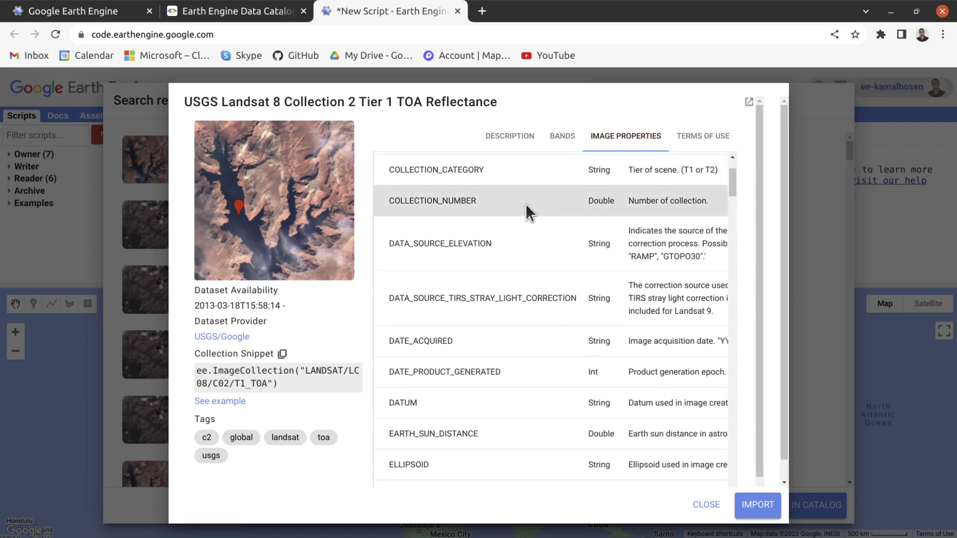
{"action": "scroll", "coordinate": [525, 203], "scroll_direction": "down", "scroll_amount": 1}
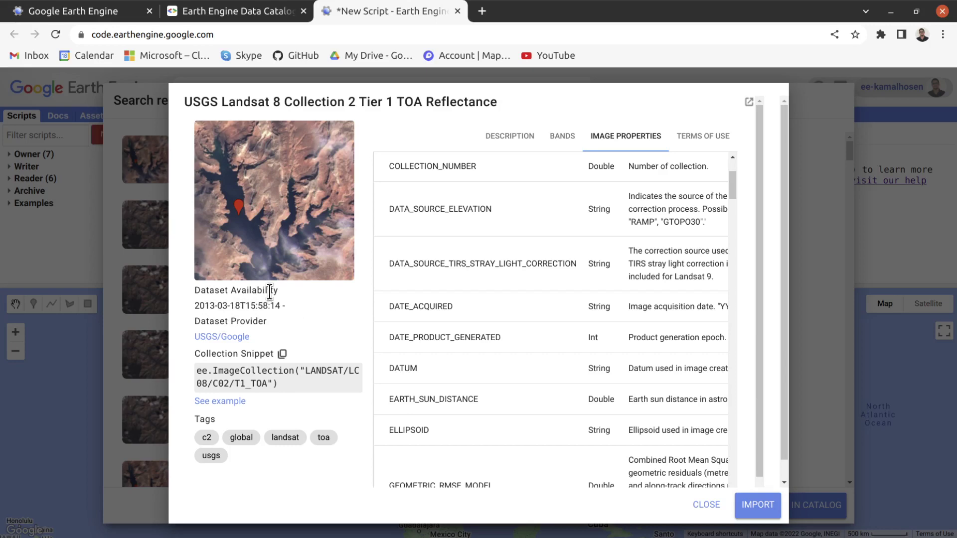
{"action": "scroll", "coordinate": [441, 170], "scroll_direction": "up", "scroll_amount": 3}
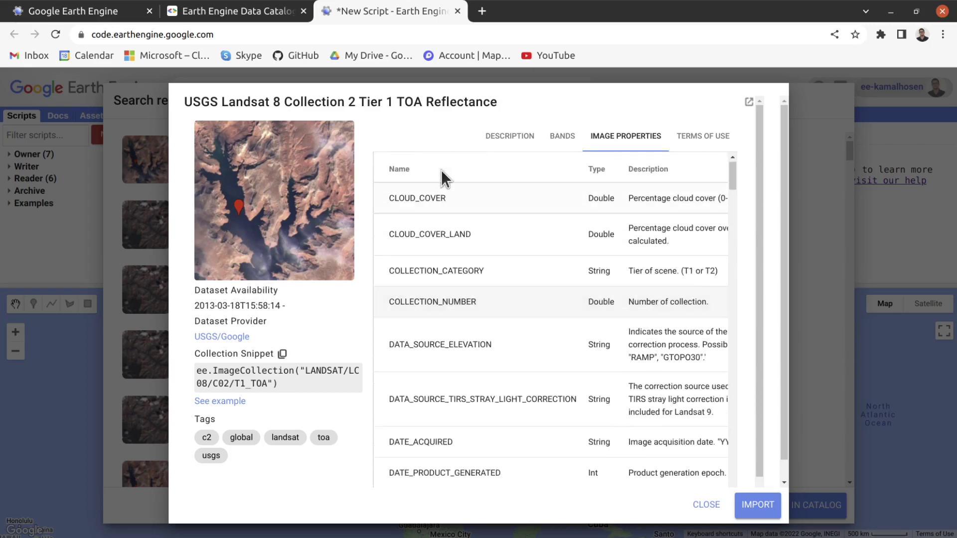
{"action": "left_click", "coordinate": [506, 142]}
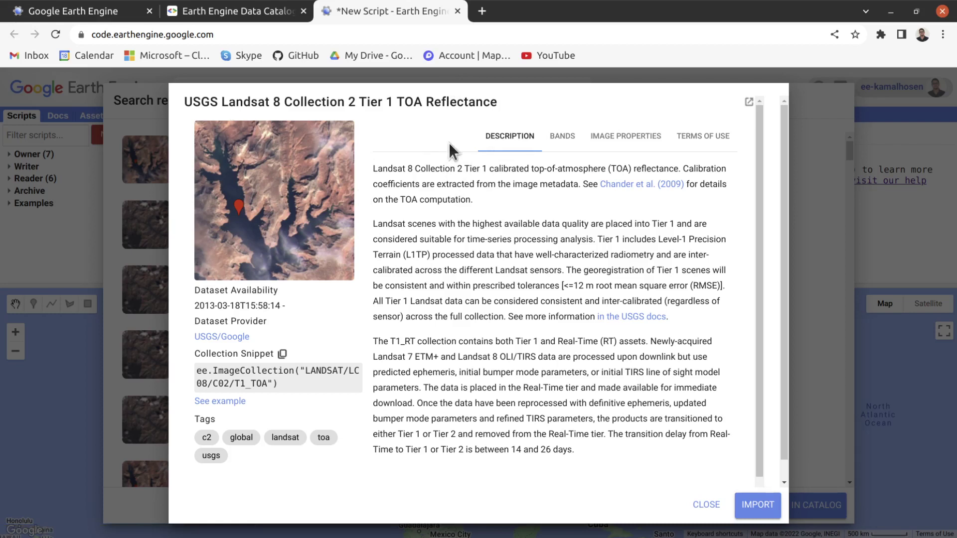
{"action": "left_click", "coordinate": [765, 512]}
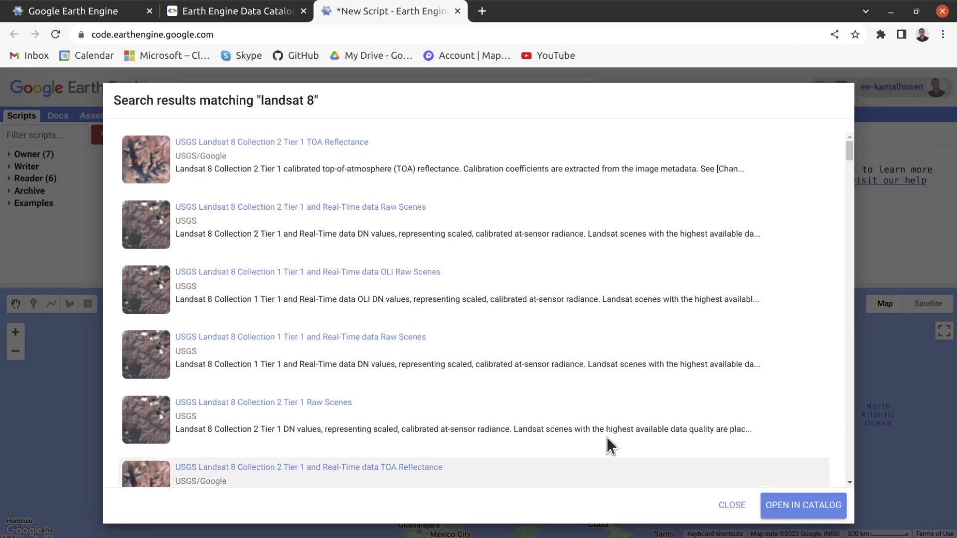
Close the search results to see LANDSAT/LC08/C02/T1_TOA imported as imageCollection with 17 bands.
{"action": "left_click", "coordinate": [732, 505]}
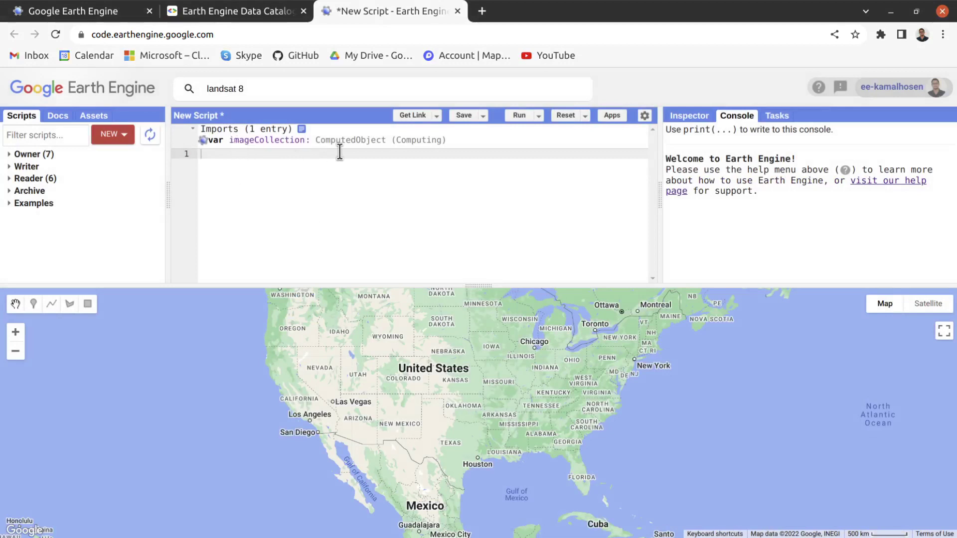
{"action": "mouse_move", "coordinate": [255, 146]}
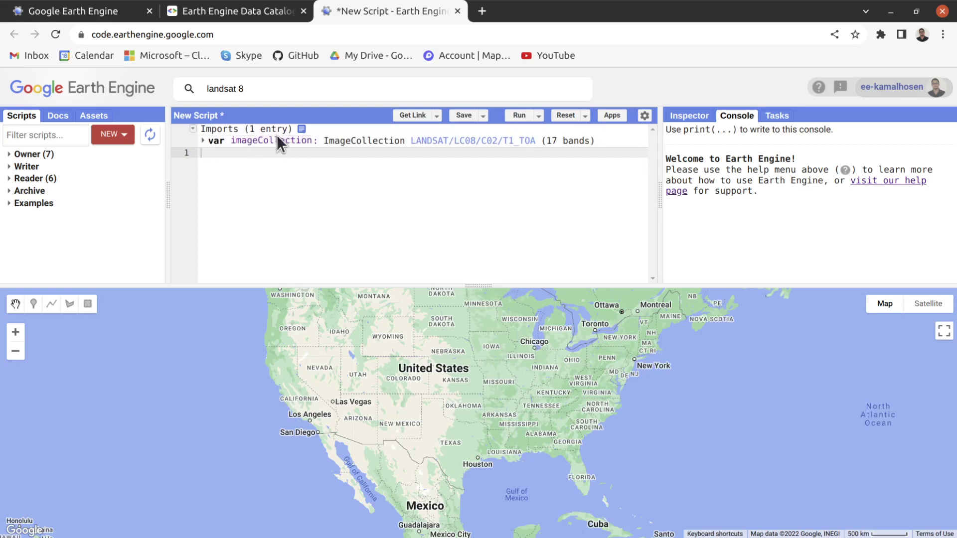
Change the import name imageCollection to 'ic' in the Imports block.
{"action": "left_click", "coordinate": [273, 141]}
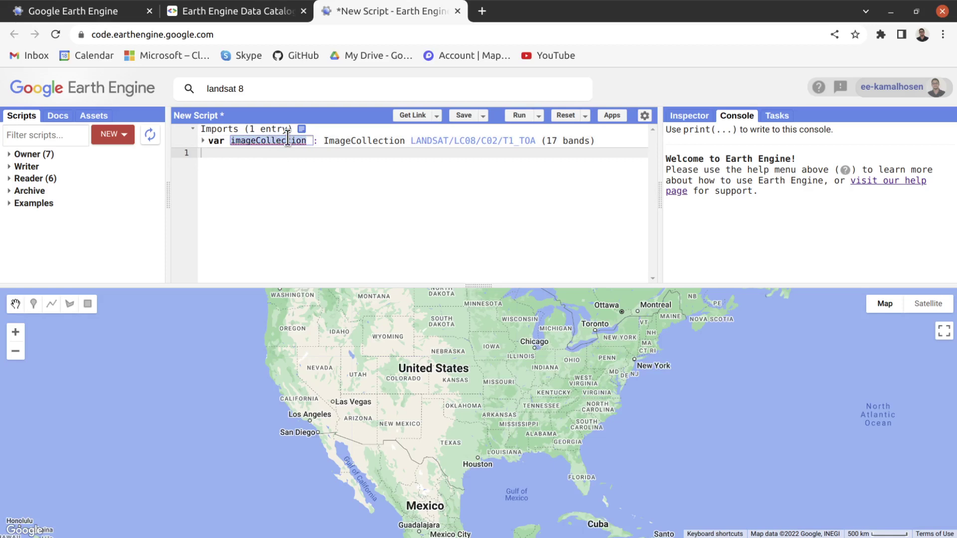
{"action": "type", "text": "ic"}
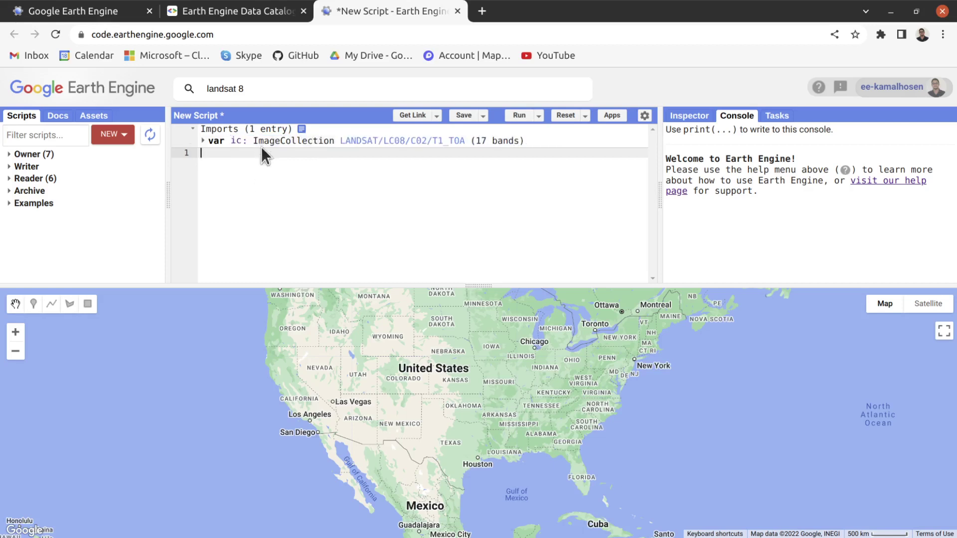
{"action": "key", "text": "Return"}
{"action": "left_click", "coordinate": [203, 140]}
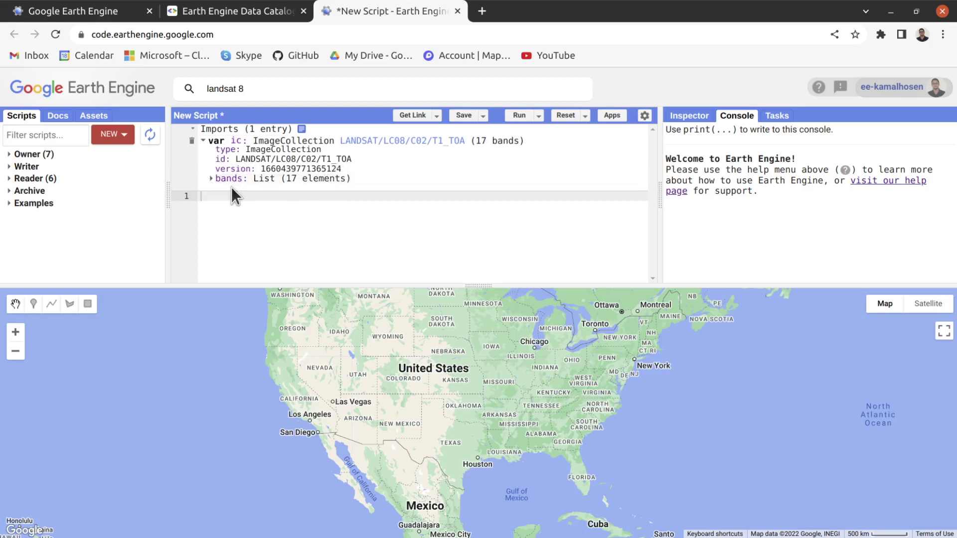
{"action": "left_click", "coordinate": [212, 179]}
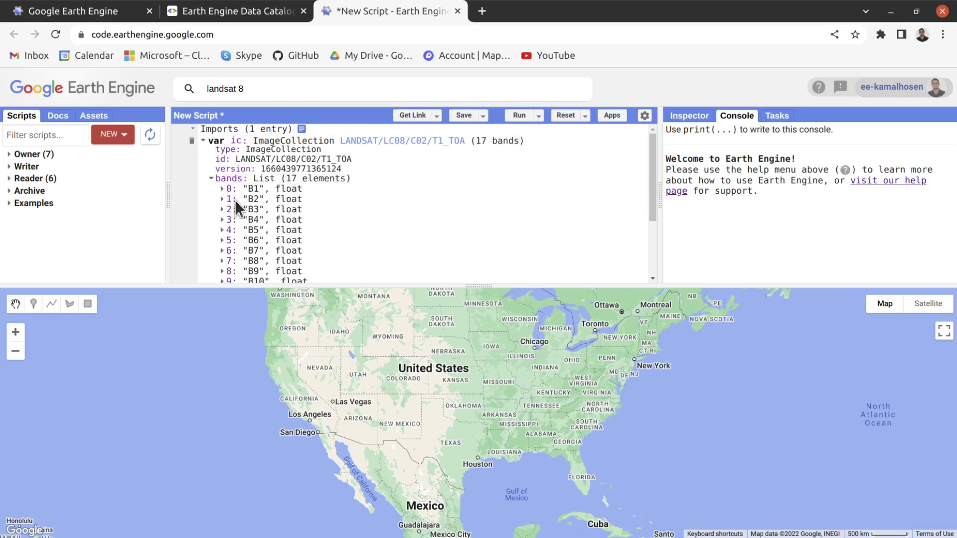
{"action": "scroll", "coordinate": [319, 232], "scroll_direction": "down", "scroll_amount": 2}
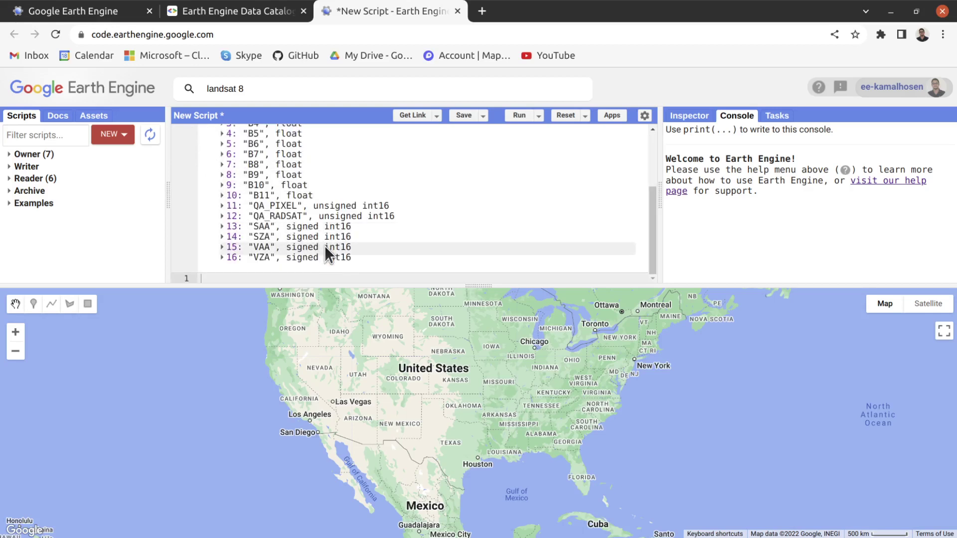
{"action": "scroll", "coordinate": [324, 246], "scroll_direction": "up", "scroll_amount": 2}
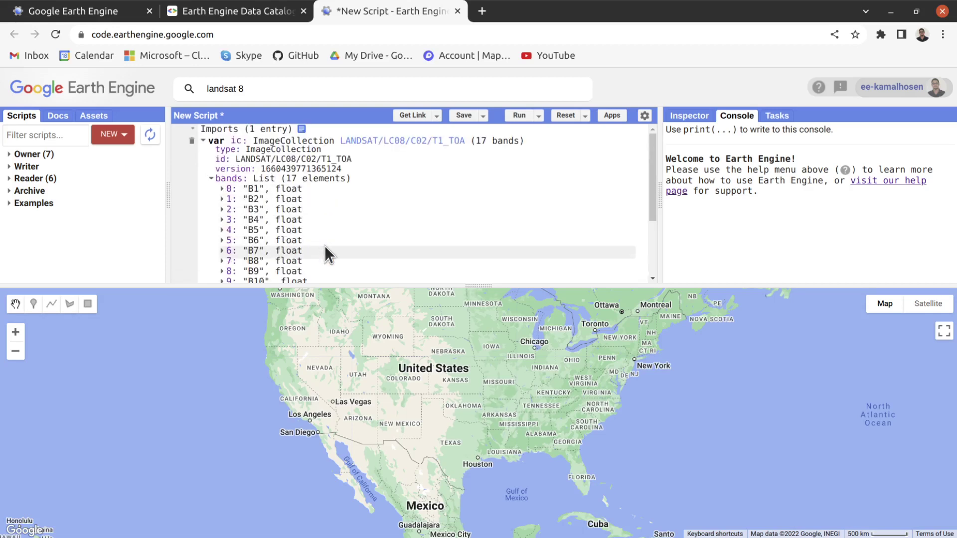
{"action": "left_click", "coordinate": [204, 140]}
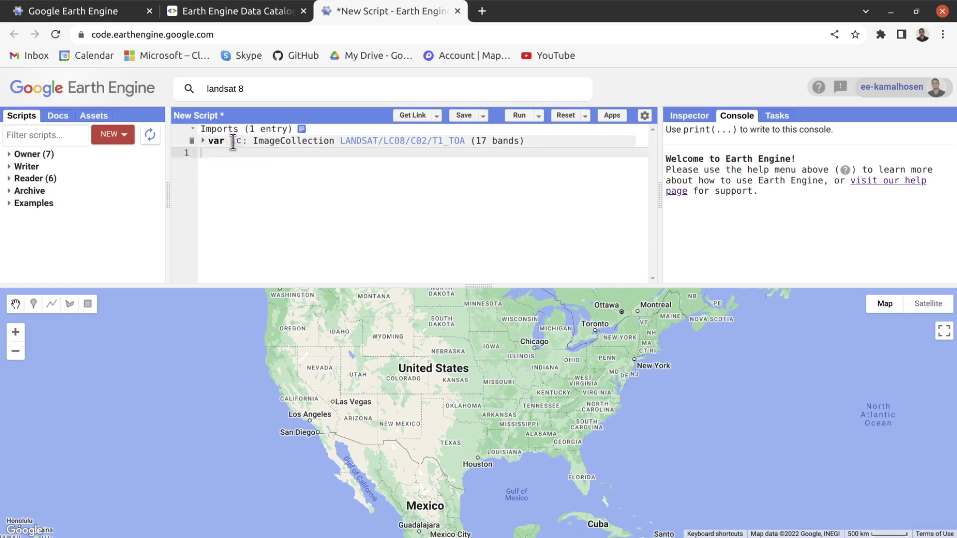
Delete the ic import and confirm it in the Delete import dialog.
{"action": "left_click", "coordinate": [192, 141]}
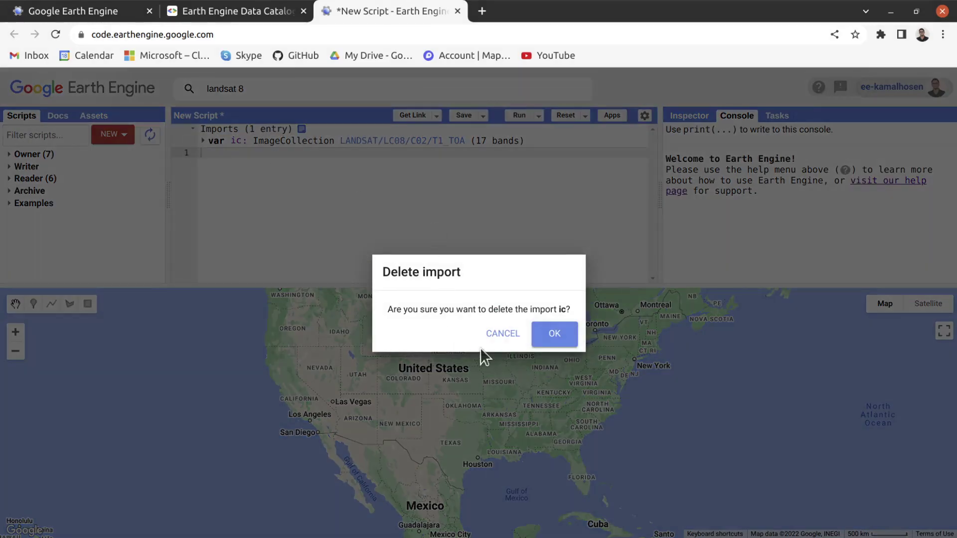
{"action": "left_click", "coordinate": [557, 338]}
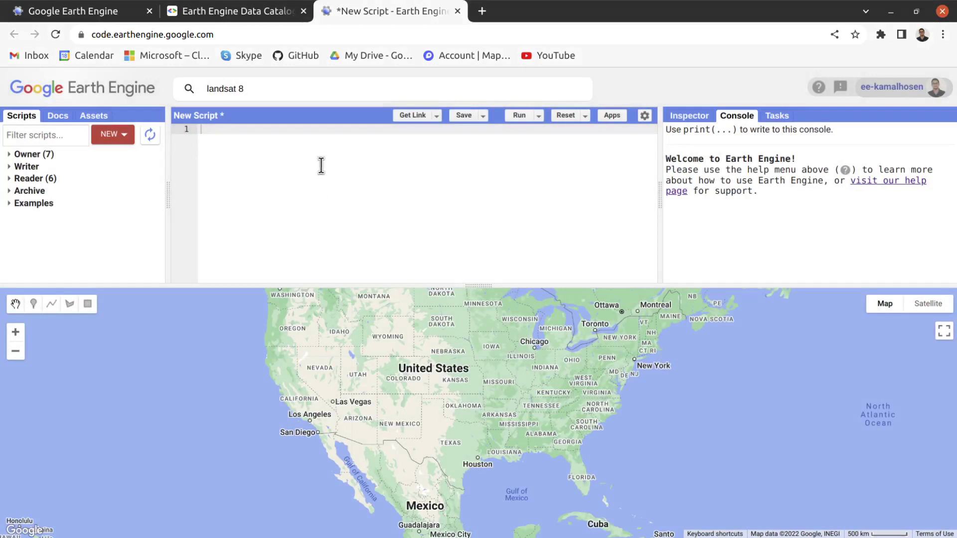
Show all 'landsat 8' results again and open the first, USGS Landsat 8 TOA Reflectance.
{"action": "left_click", "coordinate": [262, 84]}
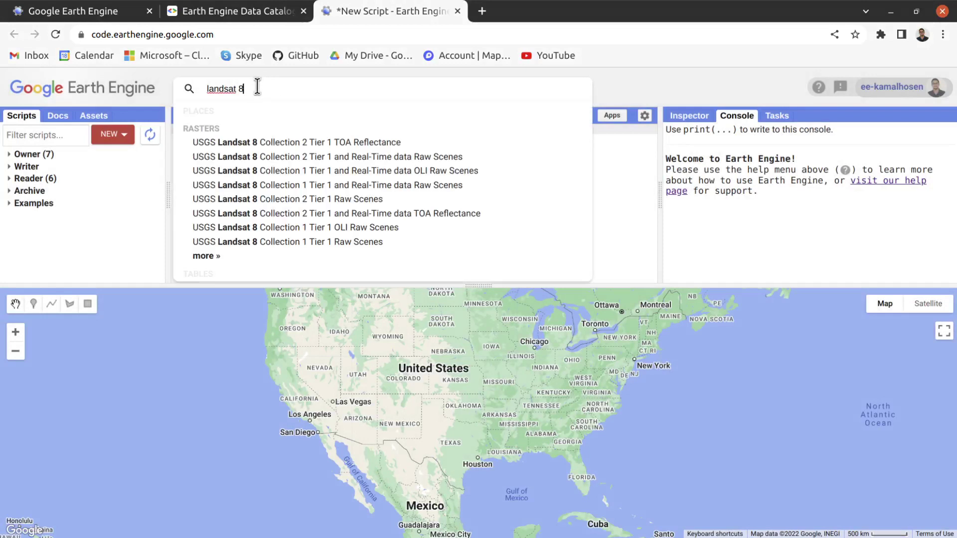
{"action": "key", "text": "Return"}
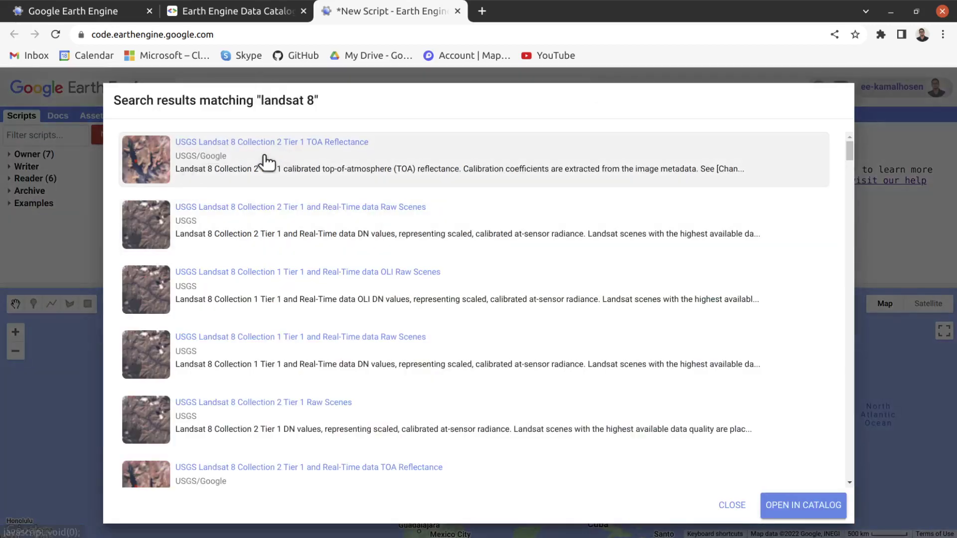
{"action": "left_click", "coordinate": [244, 144]}
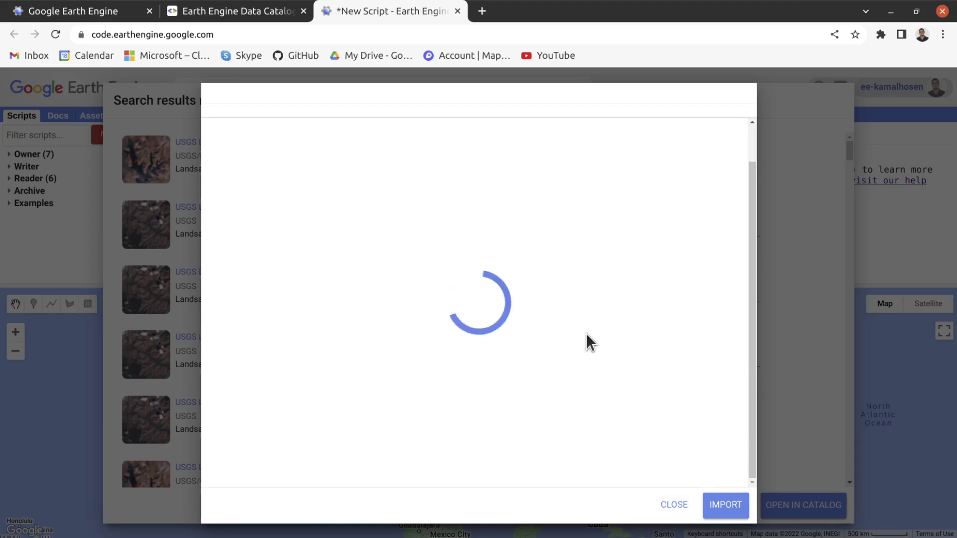
Copy the ee.ImageCollection("LANDSAT/LC08/C02/T1_TOA") snippet from the TOA Reflectance details, then close both dialogs.
{"action": "left_click", "coordinate": [673, 509]}
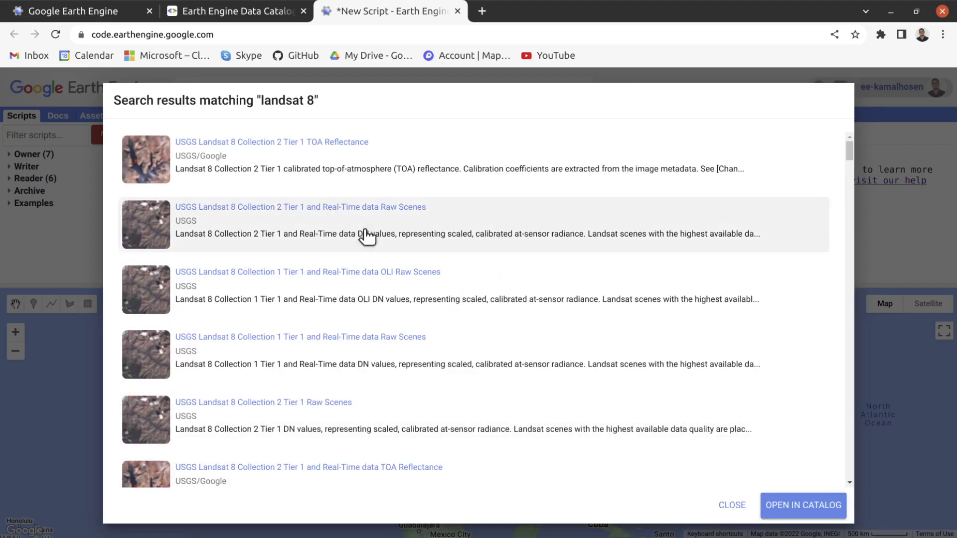
{"action": "left_click", "coordinate": [325, 144]}
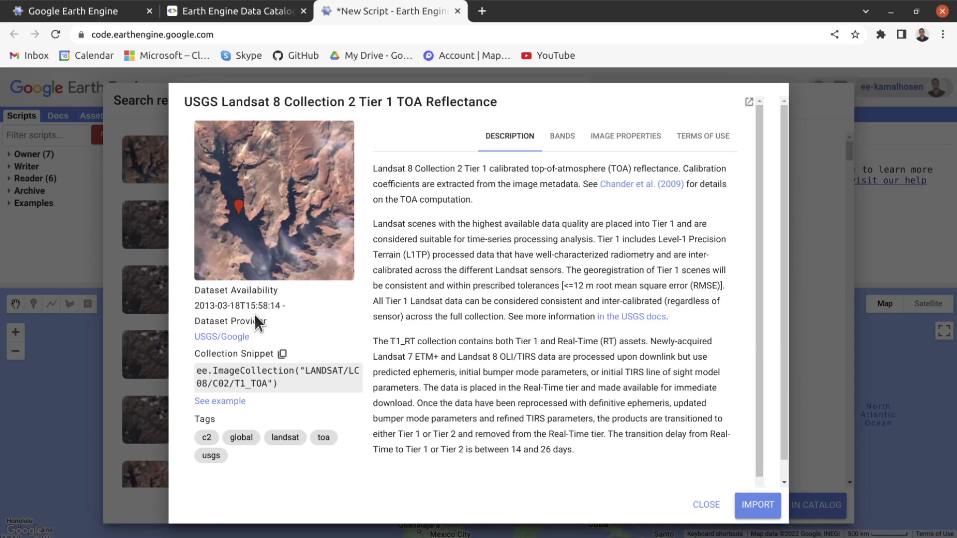
{"action": "left_click", "coordinate": [282, 354]}
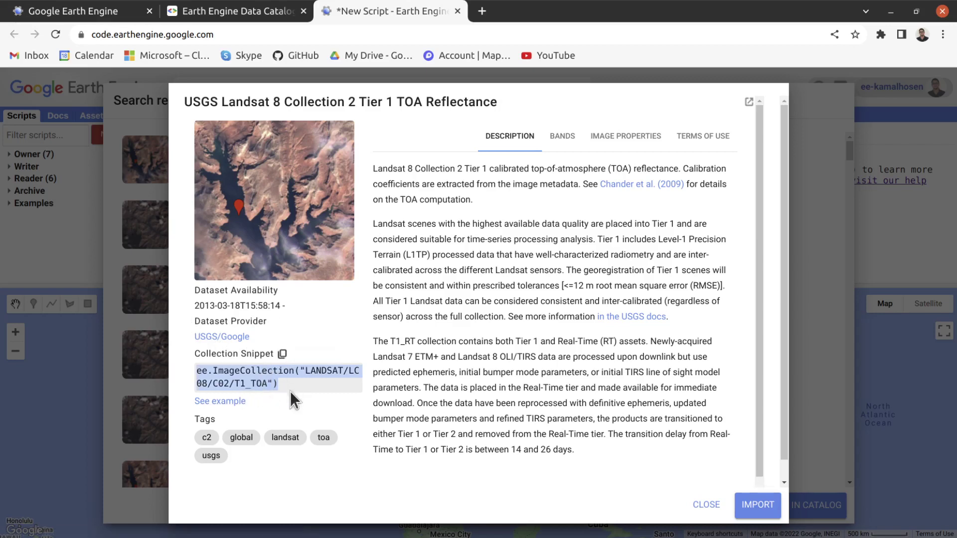
{"action": "left_click", "coordinate": [706, 506]}
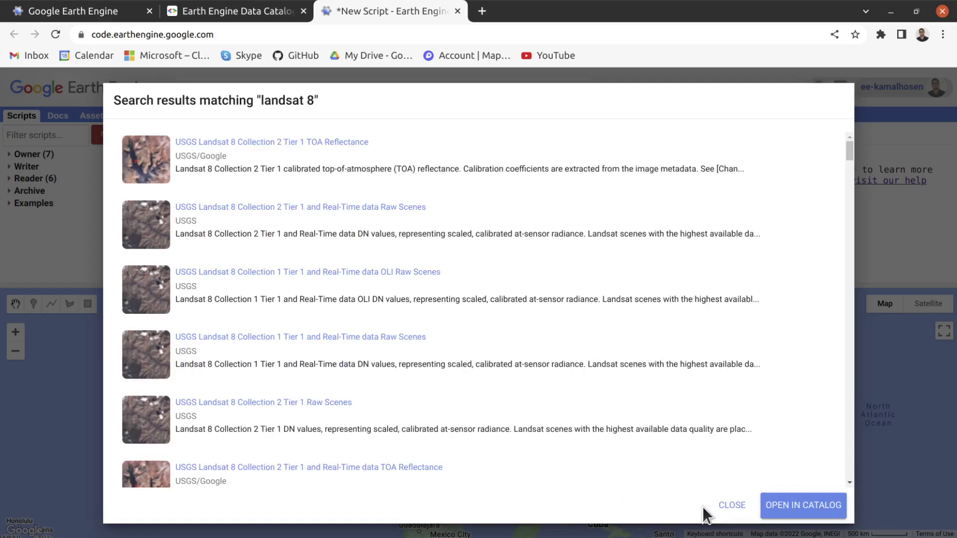
{"action": "left_click", "coordinate": [730, 506]}
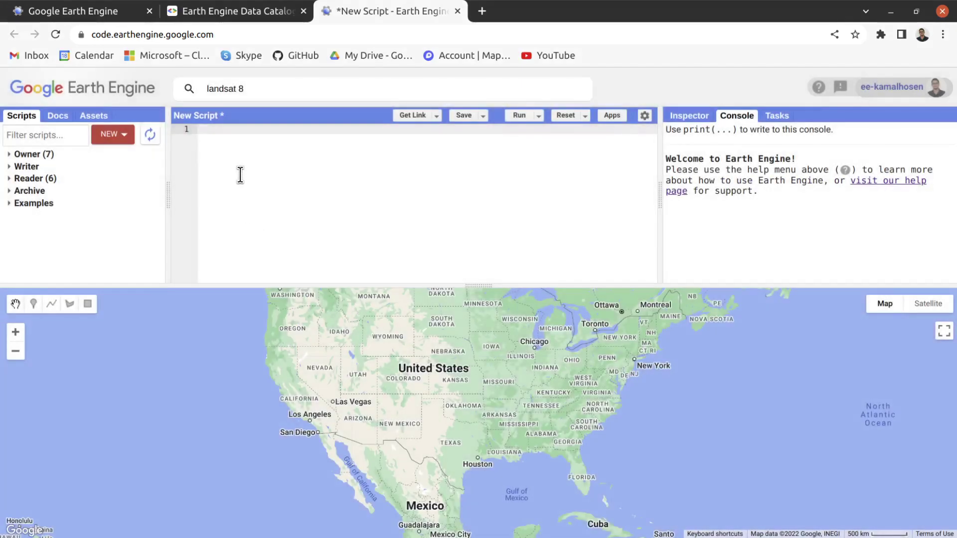